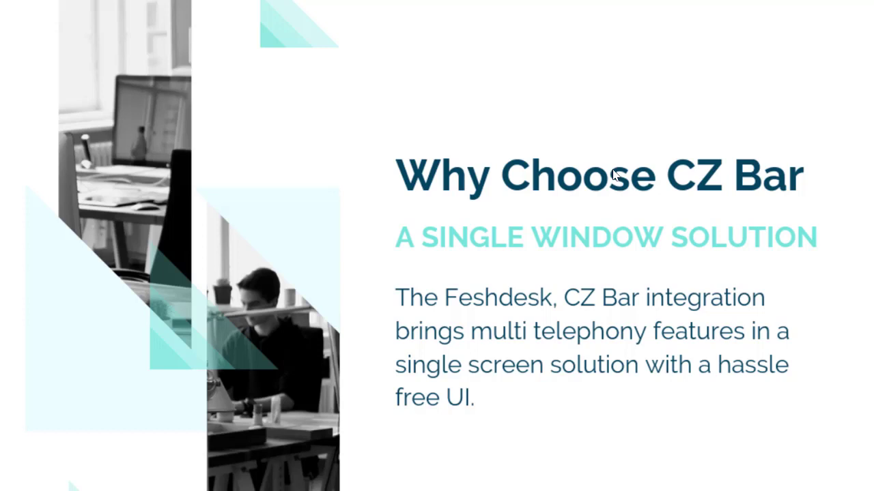
Step: Exit the PowerPoint slide show and switch to the Freshdesk sign-in page in Chrome
key("Escape")
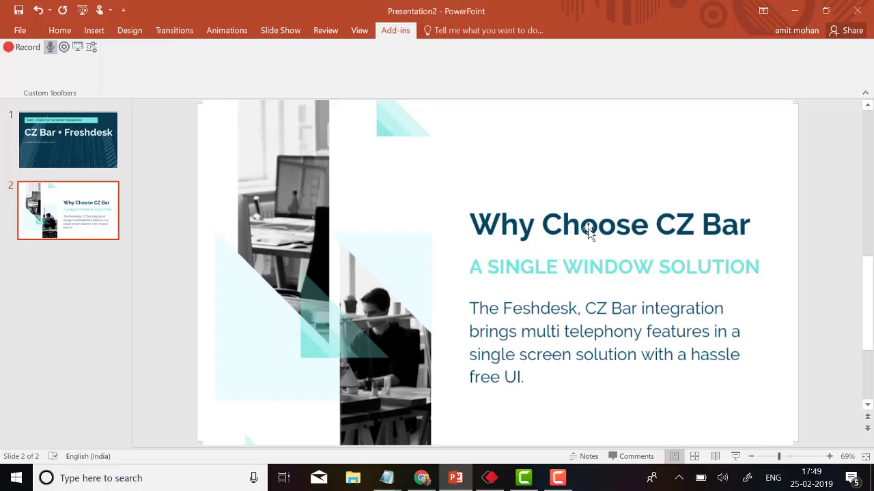
left_click(422, 478)
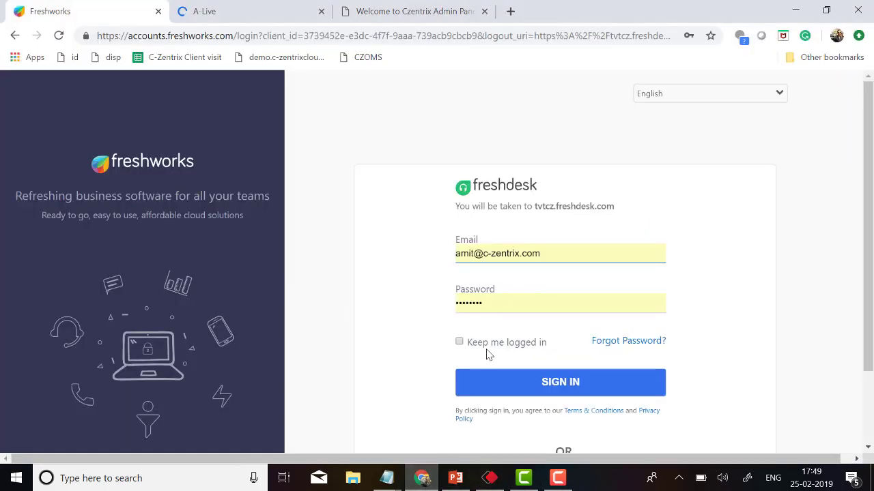
Step: Sign in to the Freshdesk dashboard and bring up the C-Zentrix agent call panel
left_click(511, 382)
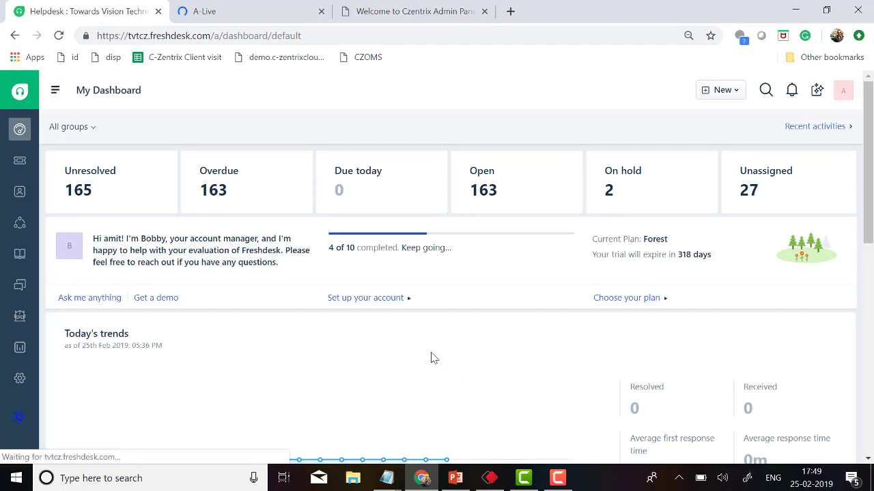
left_click(21, 419)
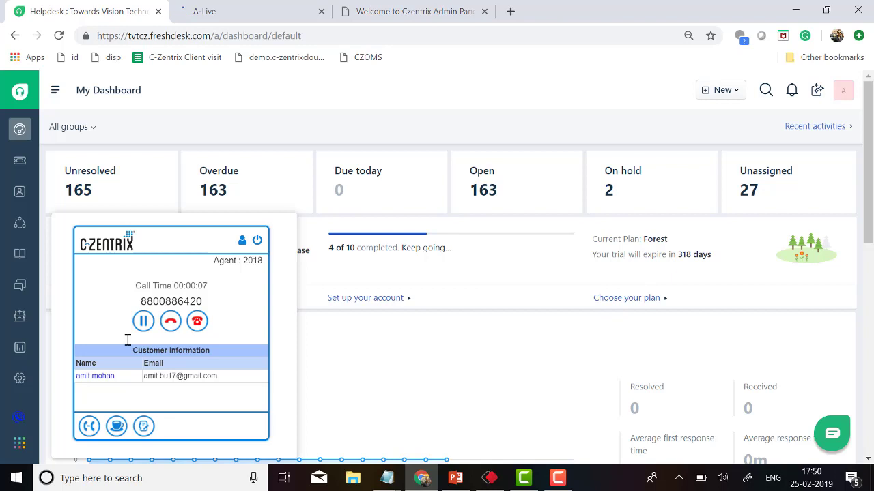
Step: Select the caller's phone number shown in the CZ Bar panel
double_click(165, 300)
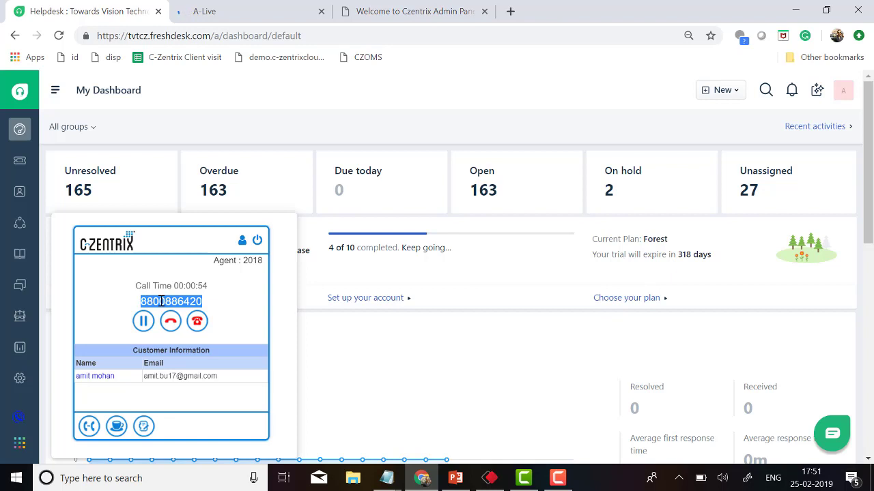
Step: Open the caller's contact record via the customer name under Customer Information
left_click(95, 377)
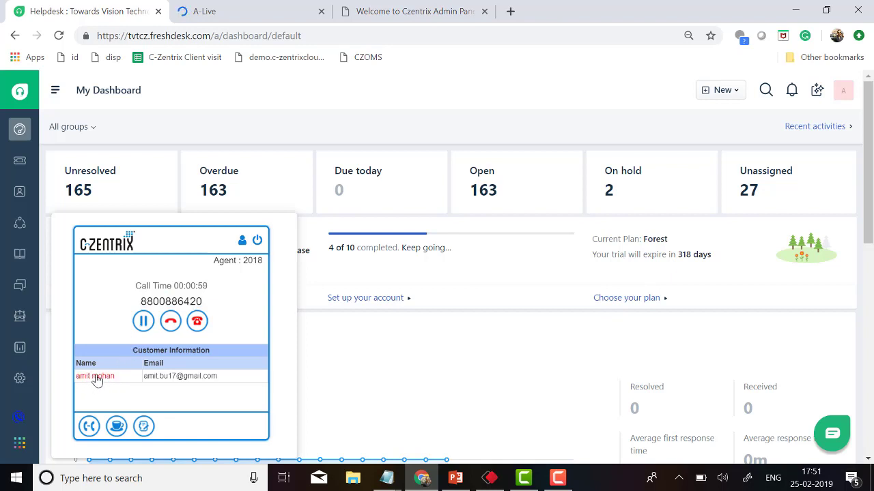
Step: Close the CZ Bar and open ticket HDD issue #170 from the contact's Timeline
left_click(18, 417)
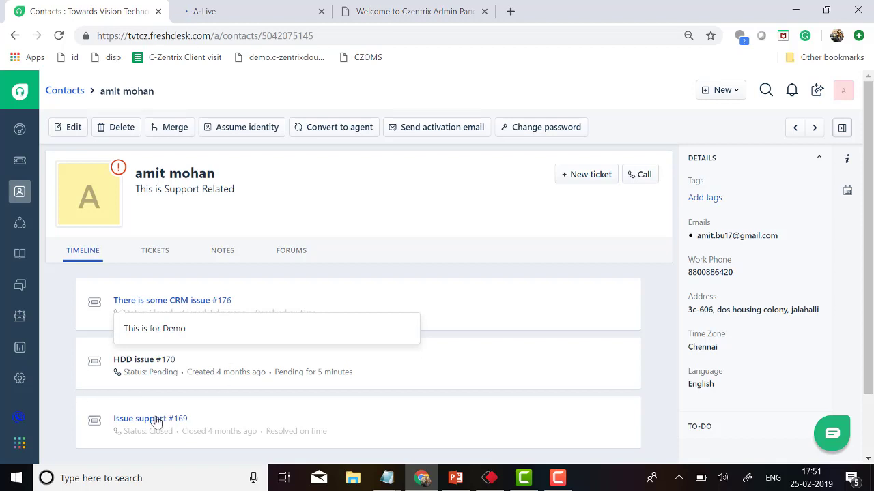
mouse_move(119, 423)
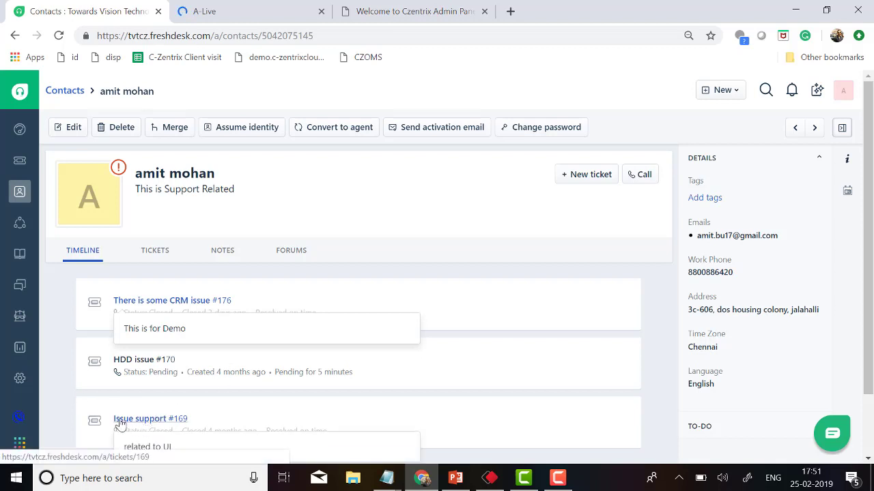
left_click(133, 366)
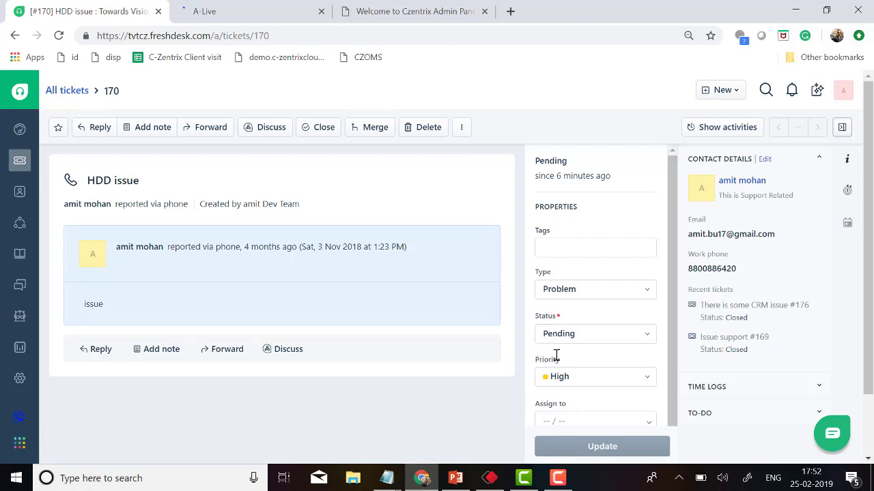
Step: Set ticket #170's status to Resolved, update it, and reopen the C-Zentrix call panel
scroll(557, 355, "down", 1)
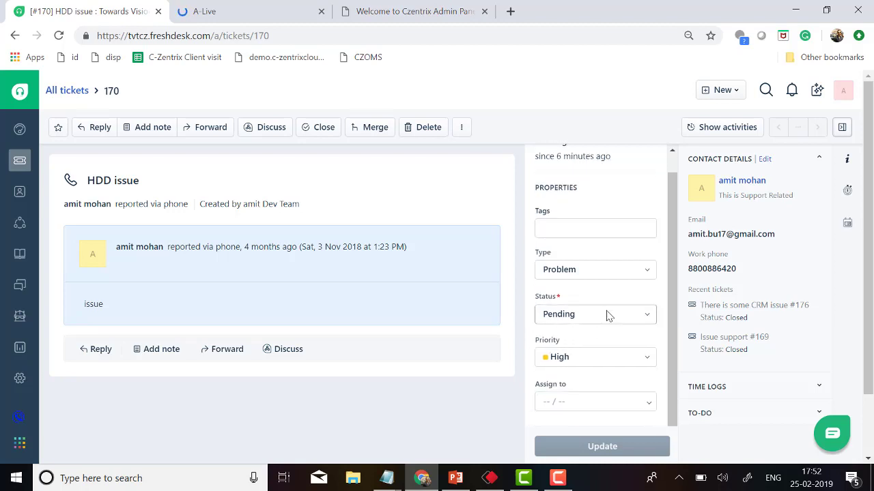
left_click(649, 318)
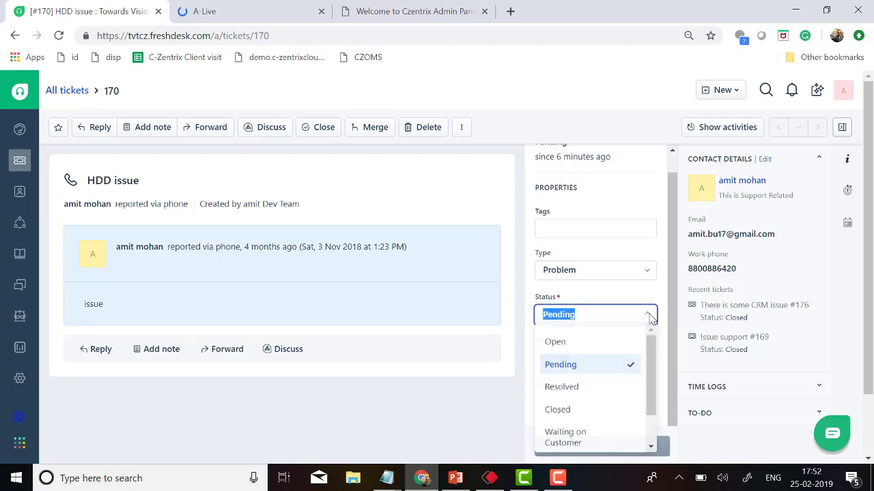
left_click(575, 394)
left_click(595, 446)
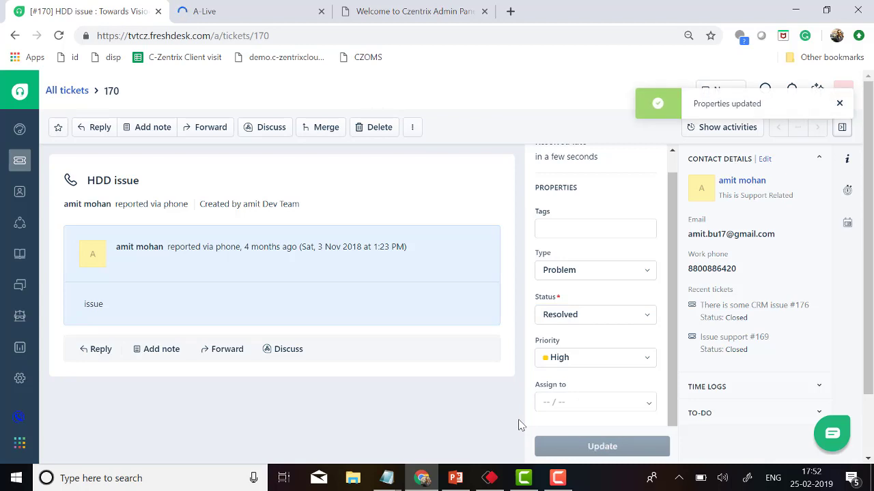
left_click(840, 110)
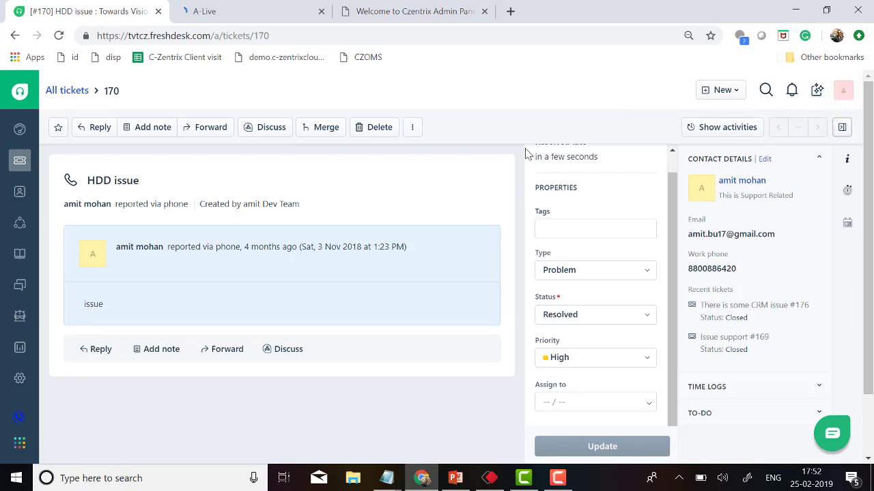
left_click(17, 419)
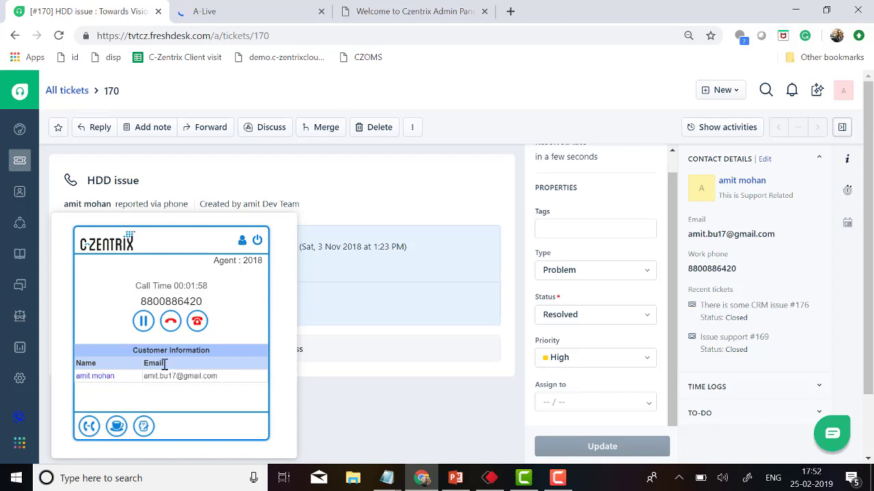
Step: Switch to the A-Live tab showing the agent's inbound call in progress
left_click(249, 9)
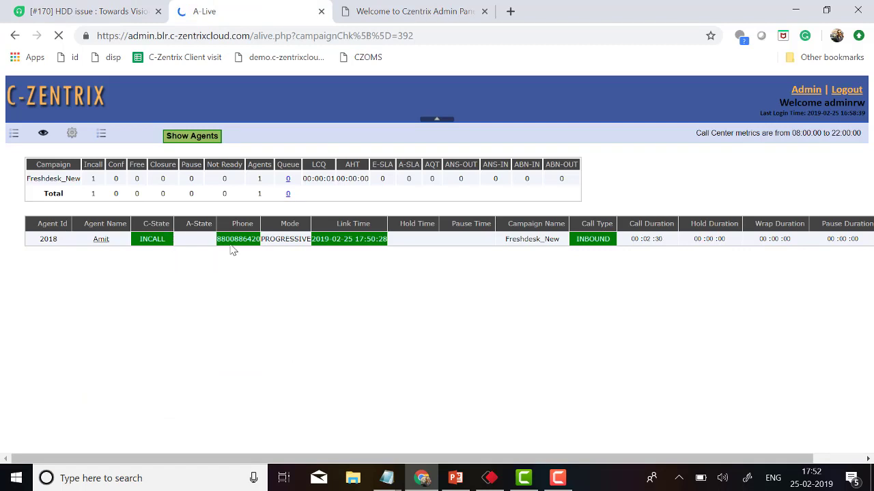
Step: Check the live call on A-Live, ending back on the Freshdesk #170 ticket tab
left_click(101, 14)
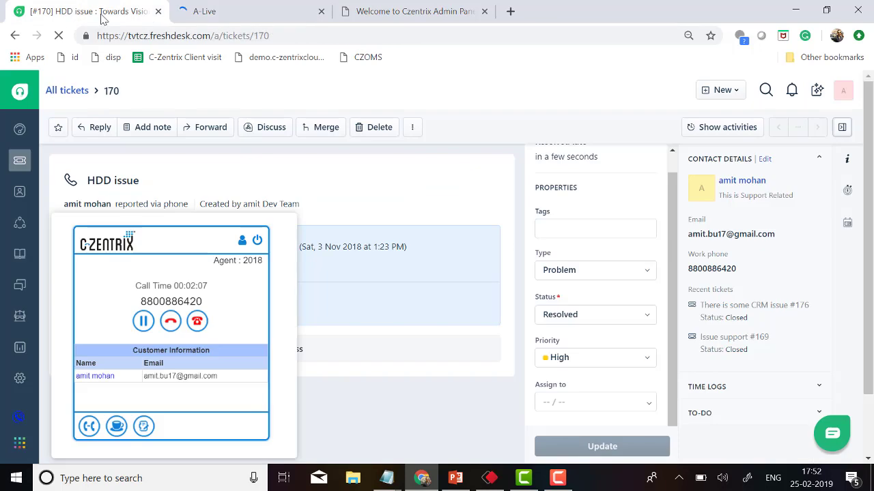
left_click(208, 11)
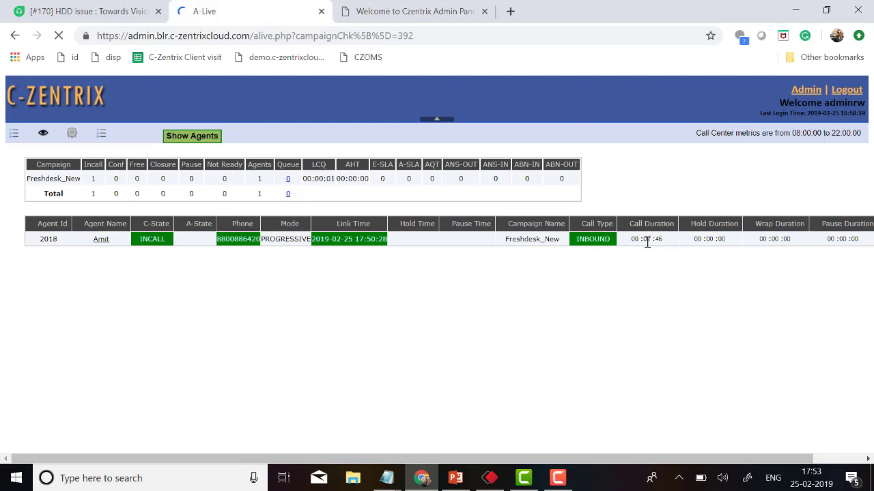
left_click(60, 14)
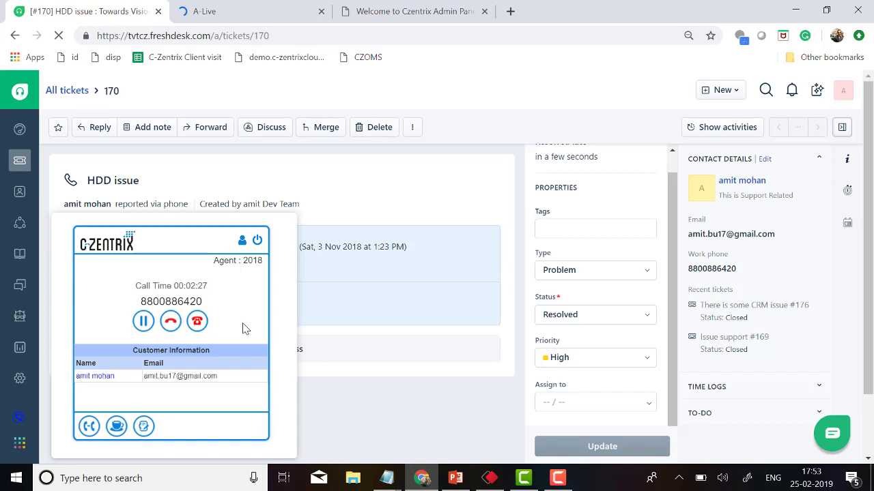
Step: Hold the call, confirm HOLD on A-Live, unhold it, and recheck the dashboard
left_click(143, 323)
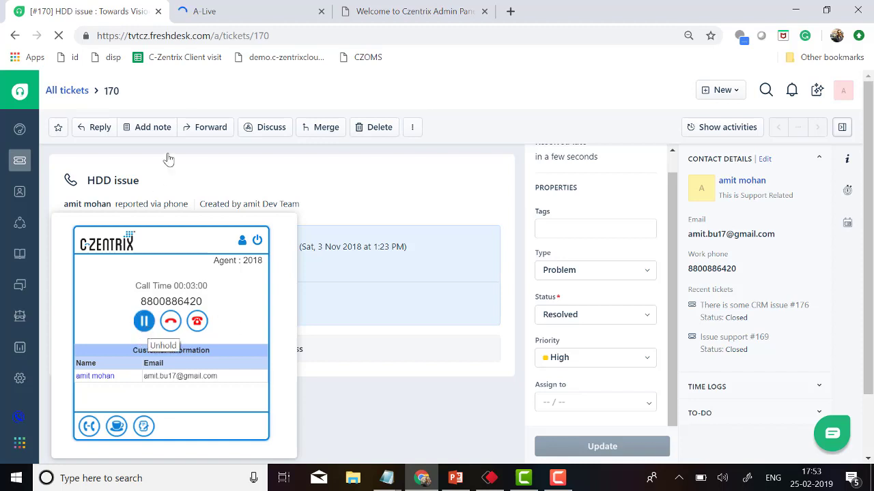
left_click(232, 19)
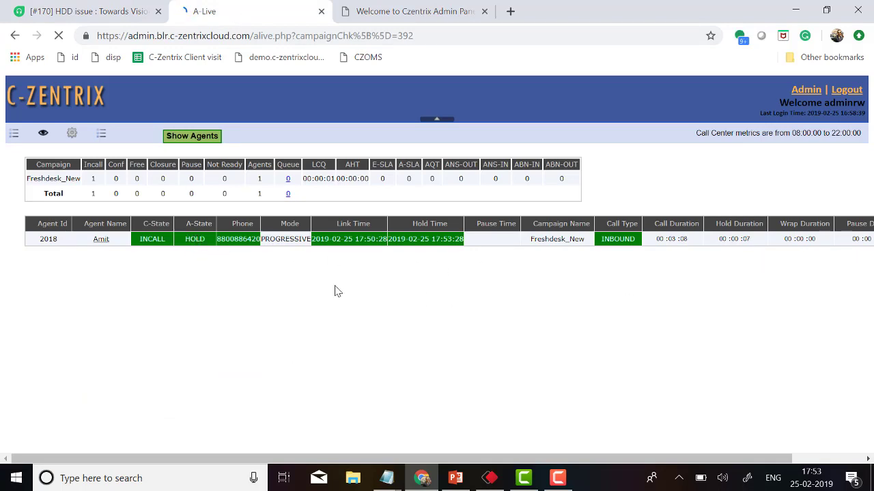
left_click(62, 9)
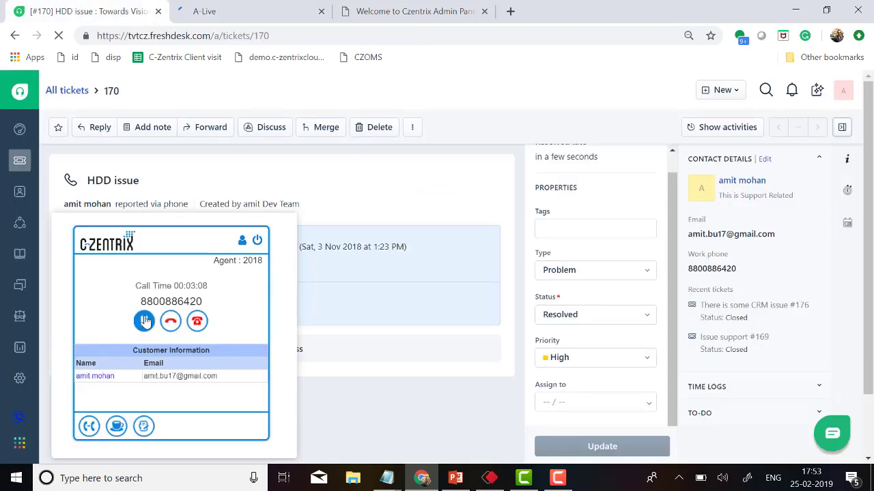
left_click(259, 11)
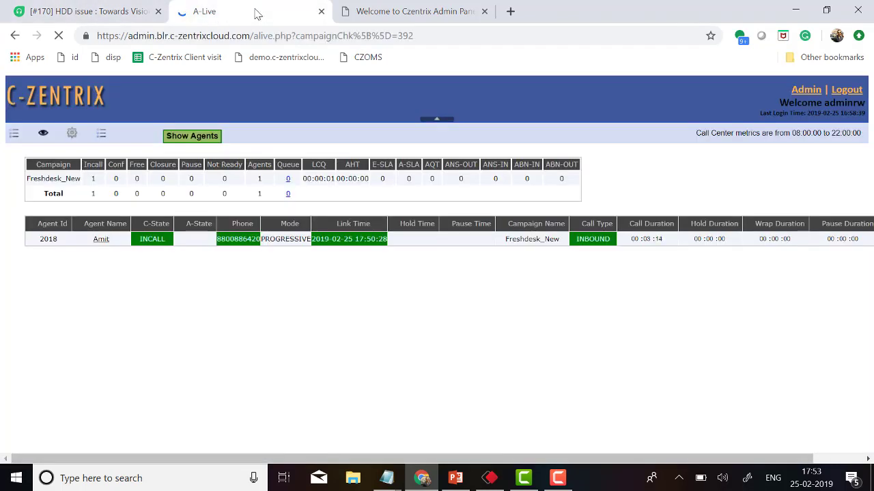
left_click(77, 7)
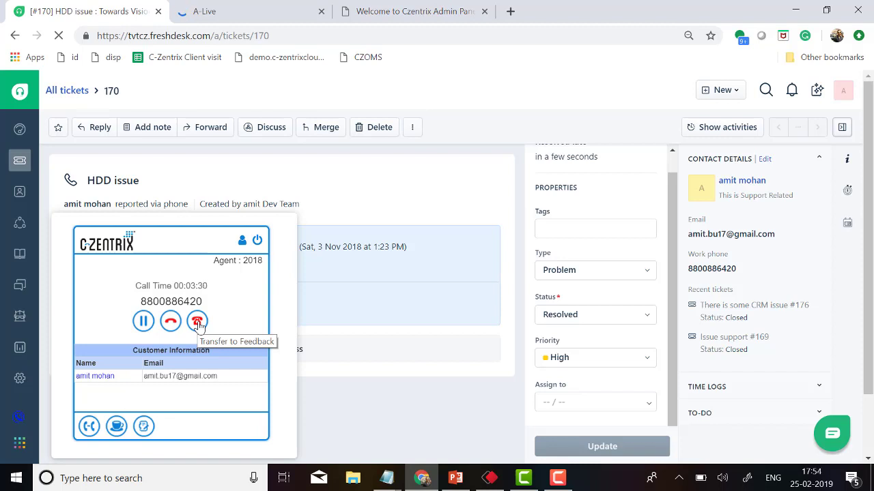
Step: In the CZ Bar disposition form, save disposition Issue with comment 'test call'
left_click(144, 428)
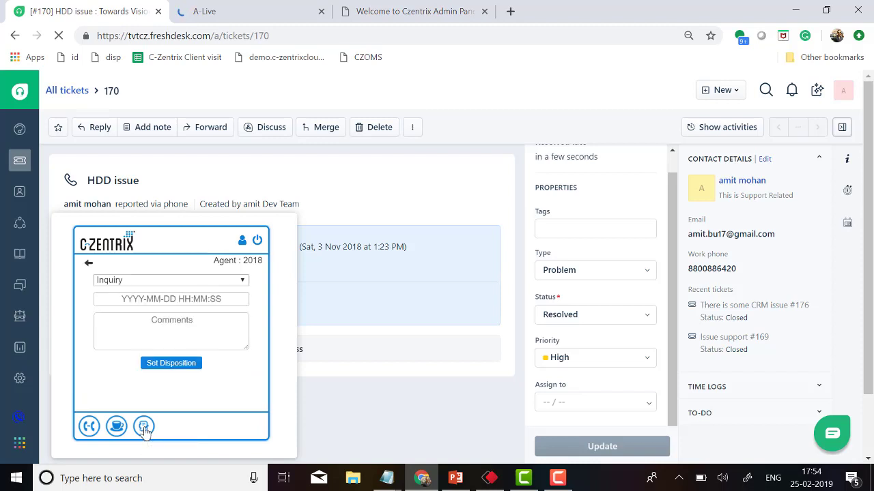
left_click(125, 281)
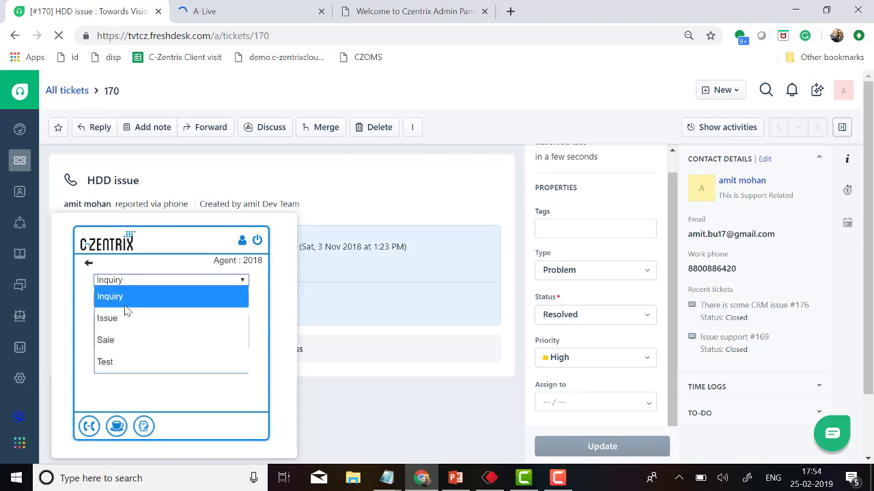
left_click(123, 321)
left_click(160, 325)
type("test call")
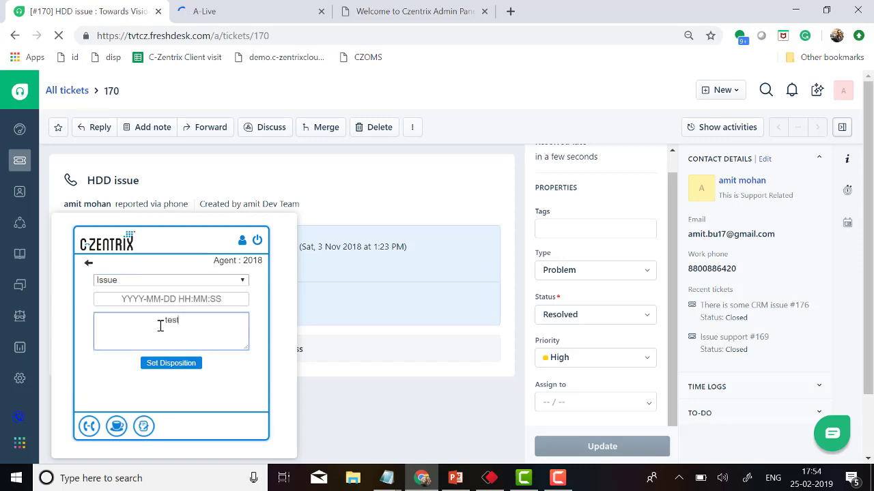
left_click(169, 365)
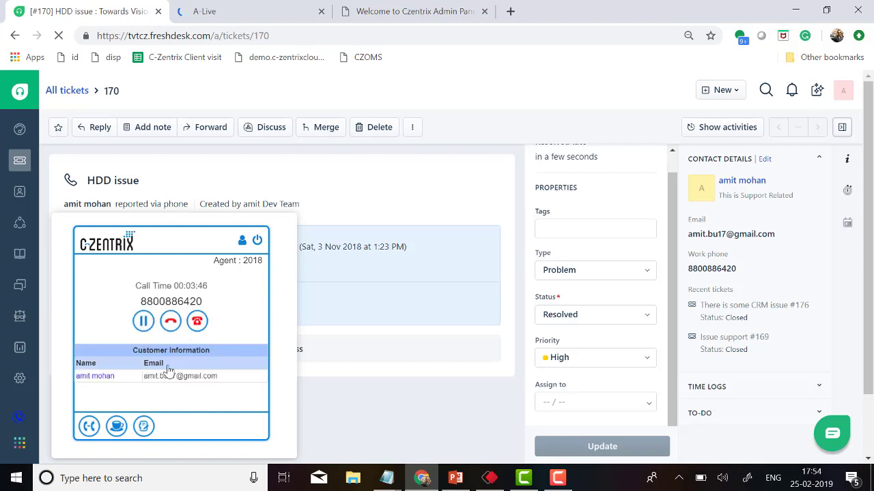
left_click(116, 427)
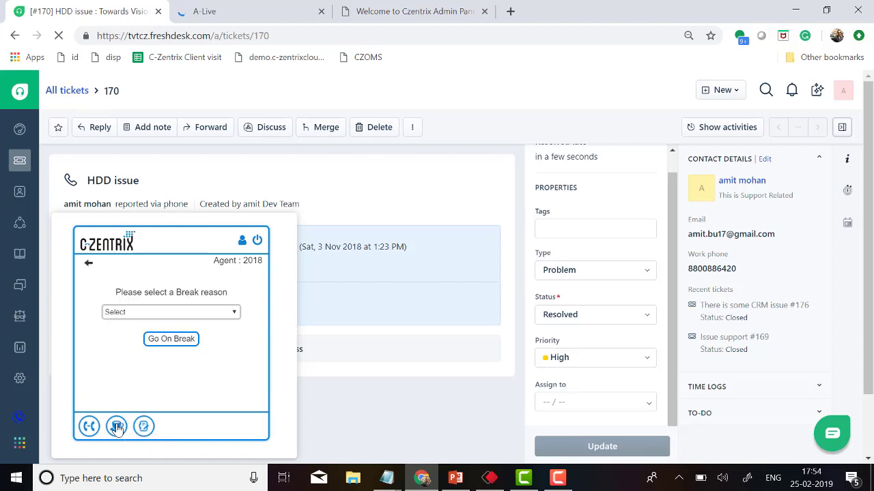
left_click(173, 312)
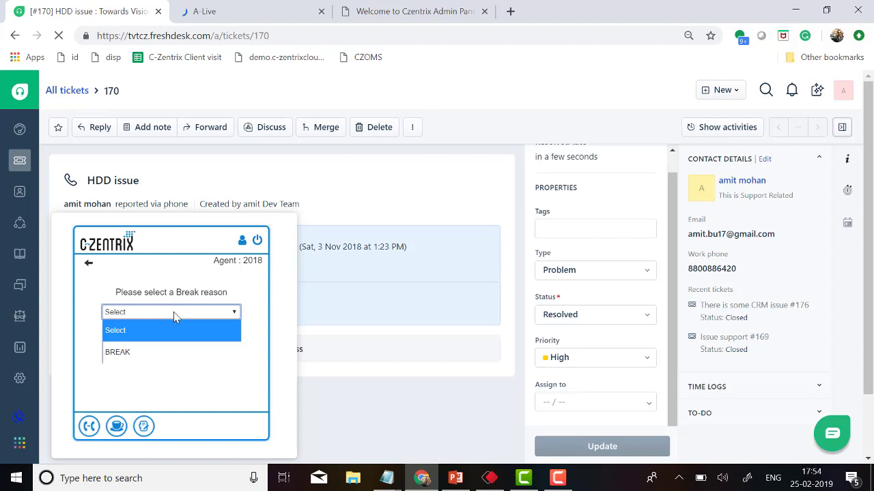
left_click(151, 281)
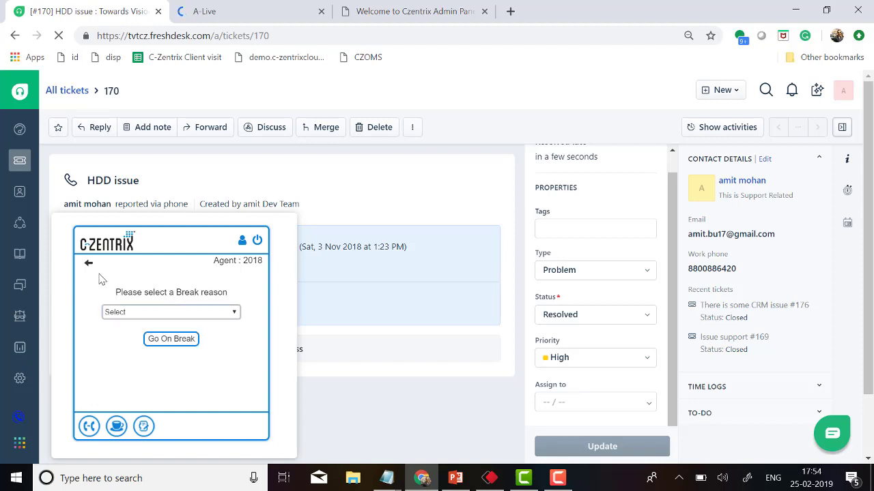
left_click(88, 266)
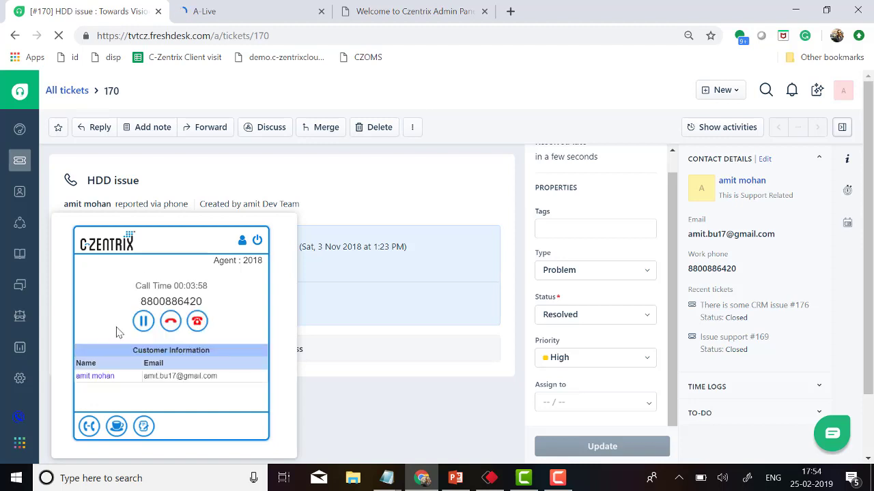
left_click(89, 427)
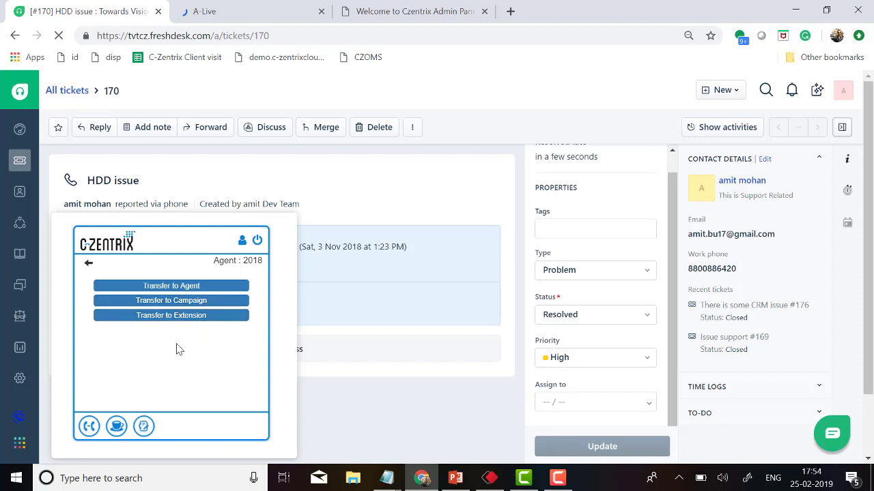
left_click(88, 264)
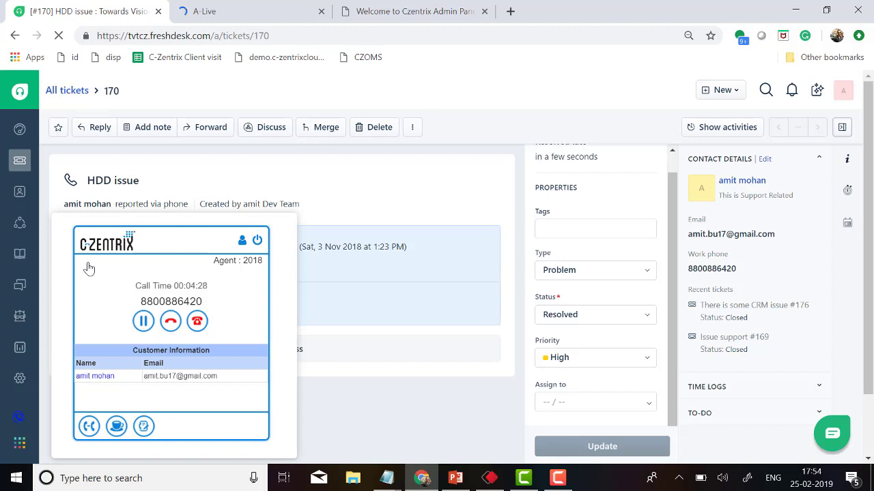
Step: Hang up, redial the customer's number by manual dialling, and open the caller's contact page
left_click(171, 322)
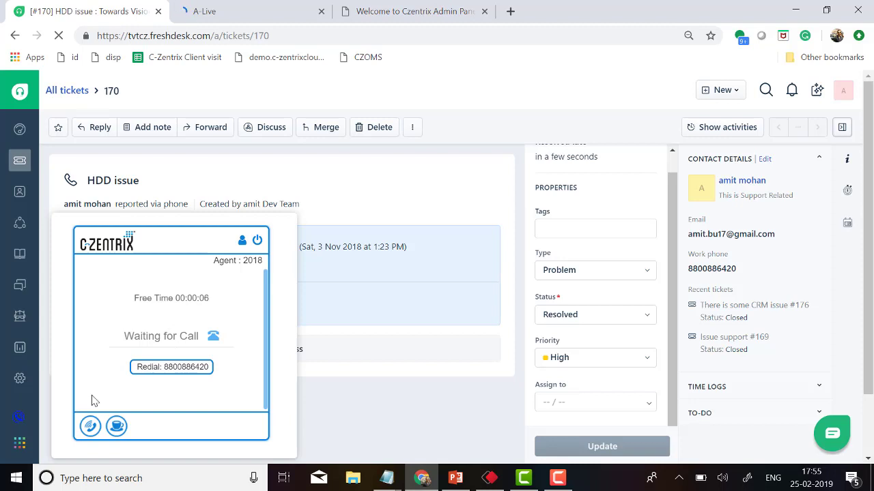
double_click(147, 334)
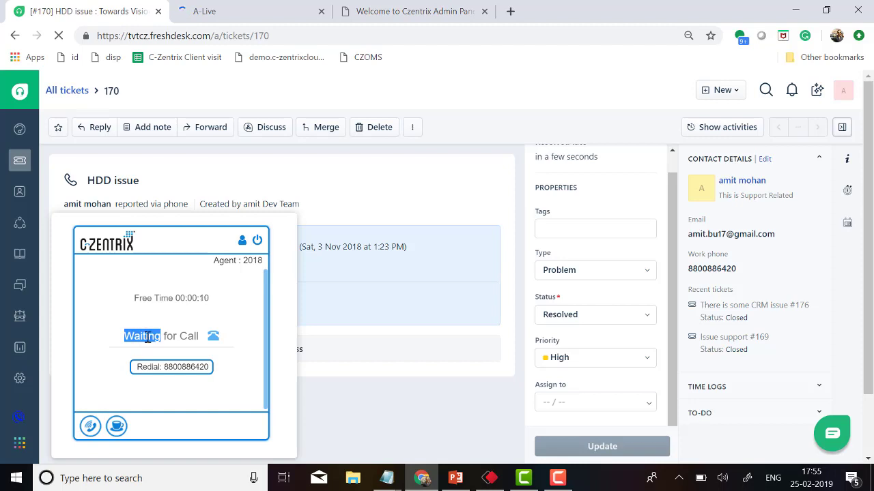
left_click(90, 427)
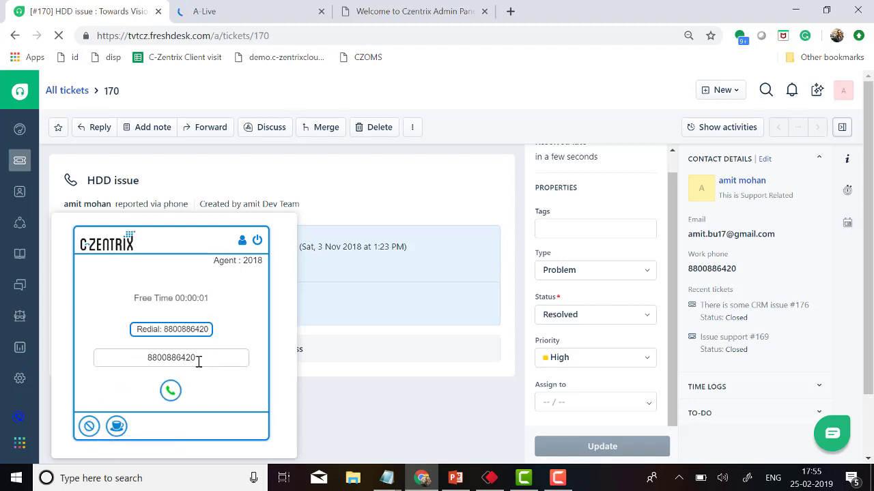
left_click_drag(197, 361, 132, 362)
left_click(253, 341)
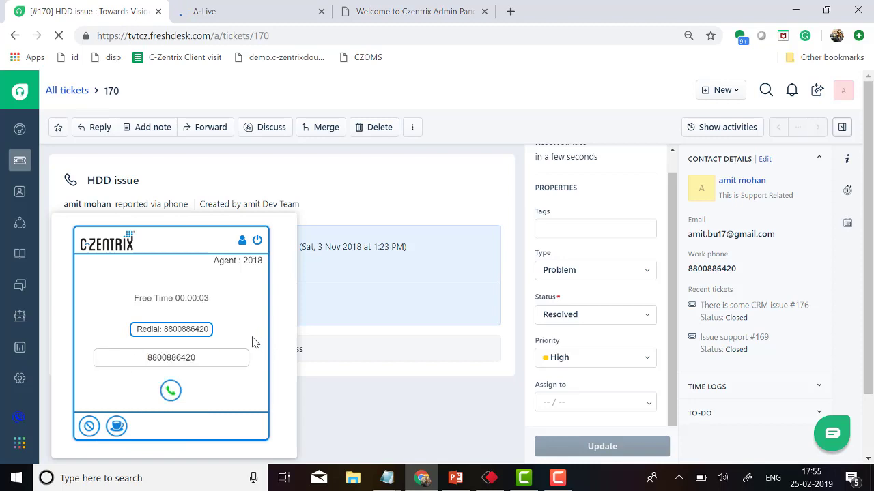
left_click(171, 392)
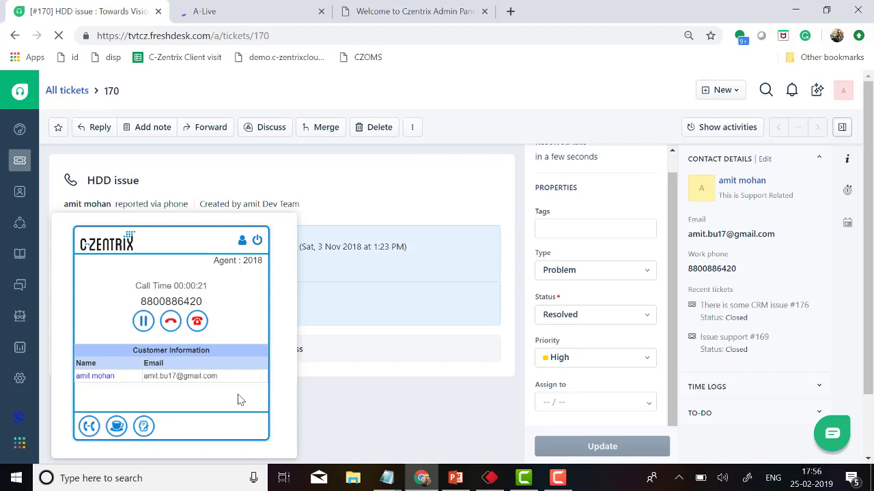
left_click(92, 378)
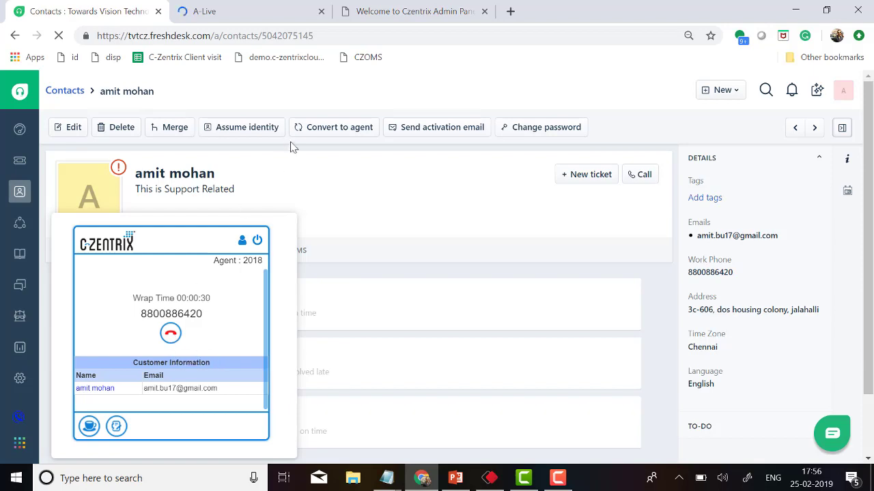
Step: Switch from the caller's contact page to the Czentrix Admin Panel browser tab
left_click(396, 12)
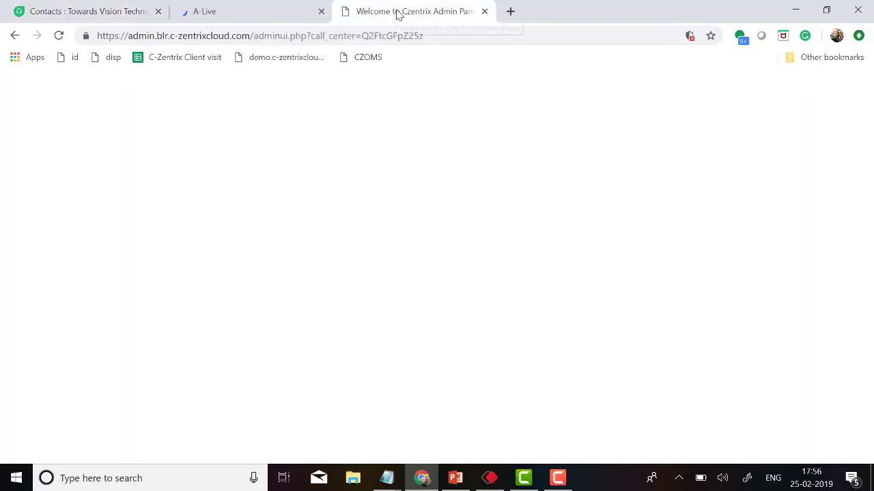
Step: Review the Freshsales_CRM campaign's BC telephony-bar features, then go to the A-Live monitor
left_click_drag(613, 458, 728, 458)
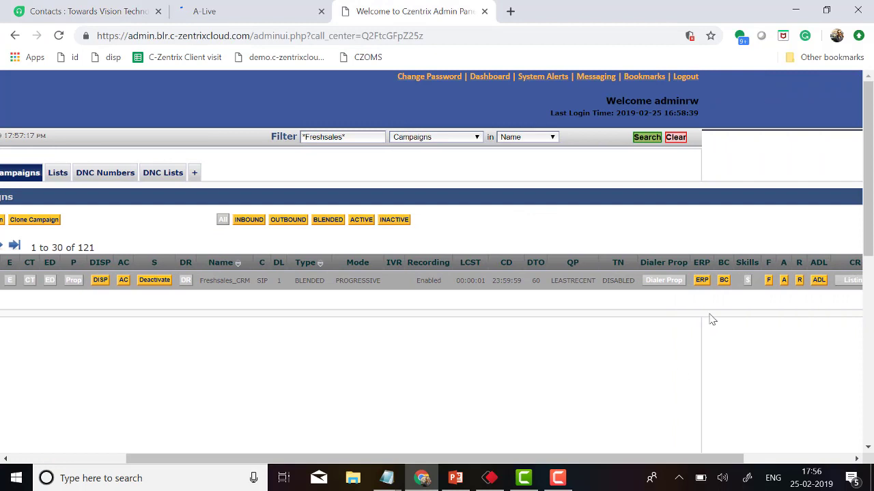
left_click(723, 281)
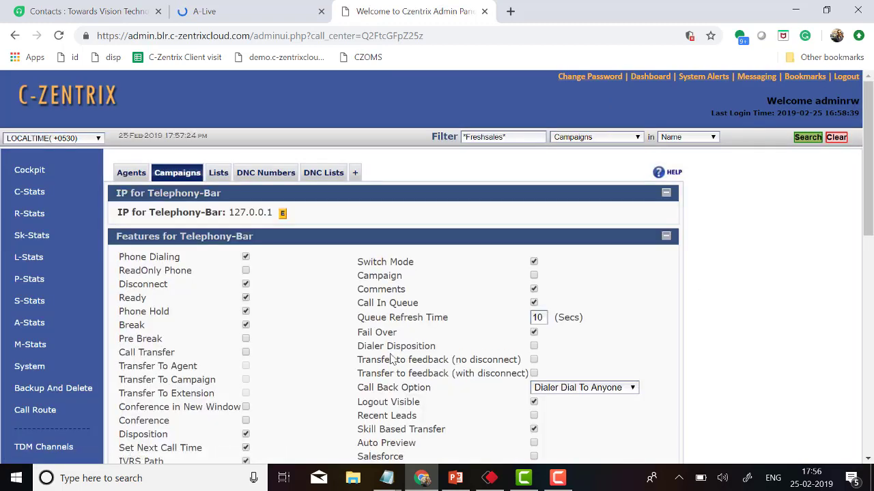
scroll(392, 360, "down", 2)
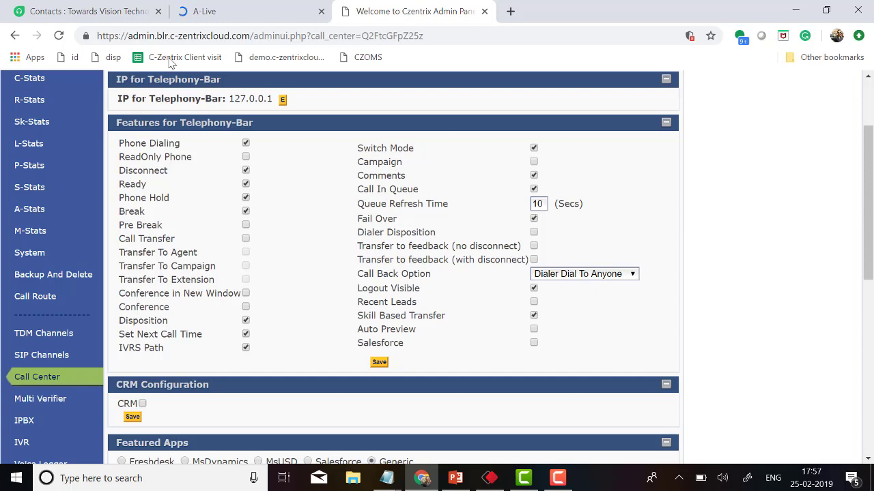
left_click(207, 11)
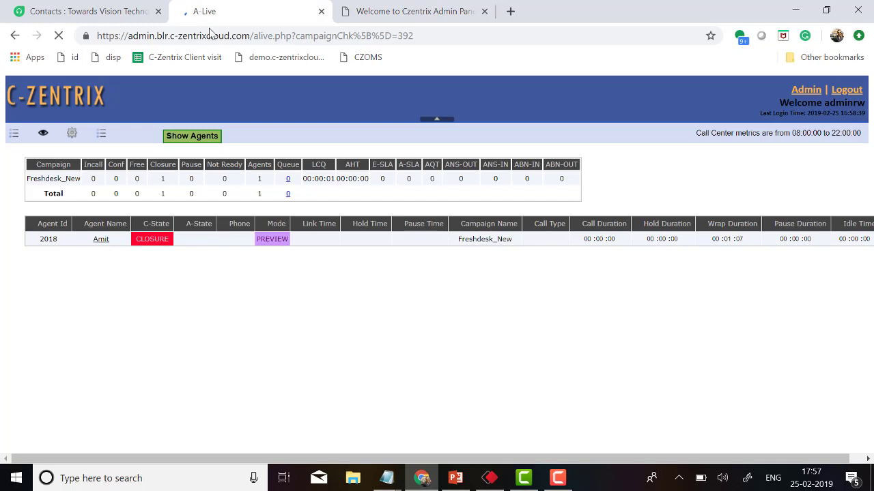
Step: After checking agent 2018 in CLOSURE on Freshdesk_New, return to the Freshdesk contact page
left_click(91, 9)
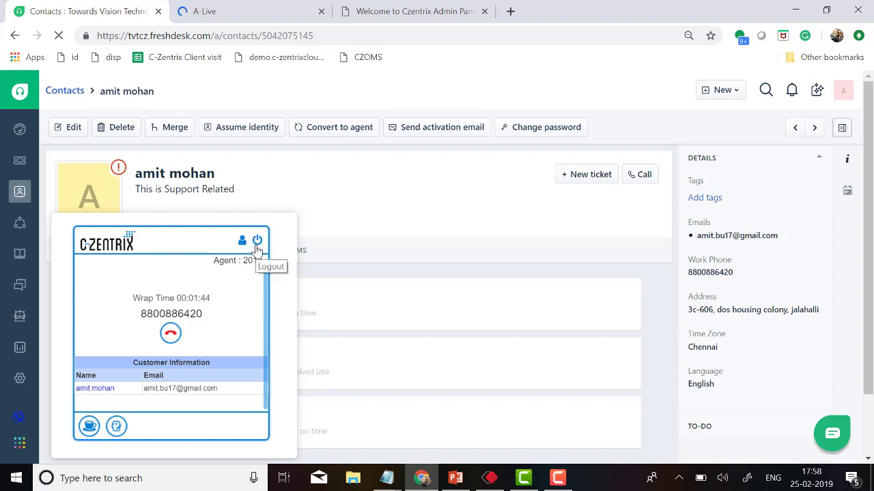
Step: Open the agent's profile avatar menu, then return to the C-Zentrix Admin Panel settings
left_click(844, 92)
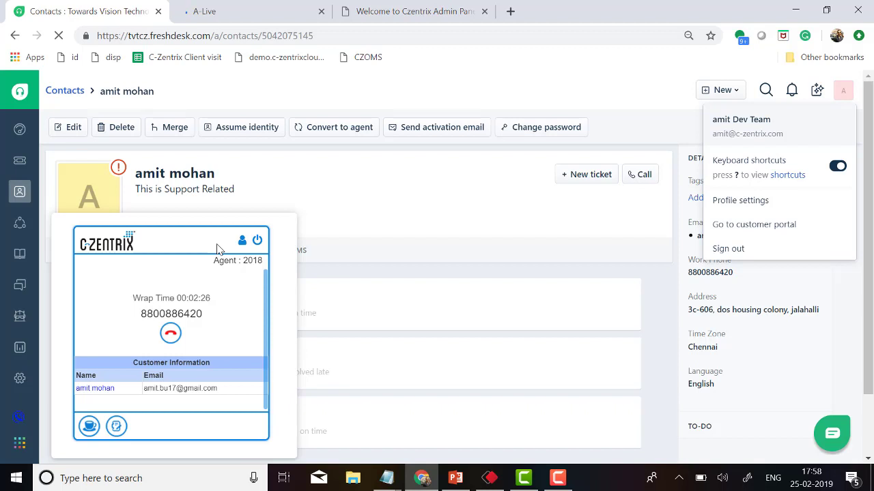
left_click(384, 21)
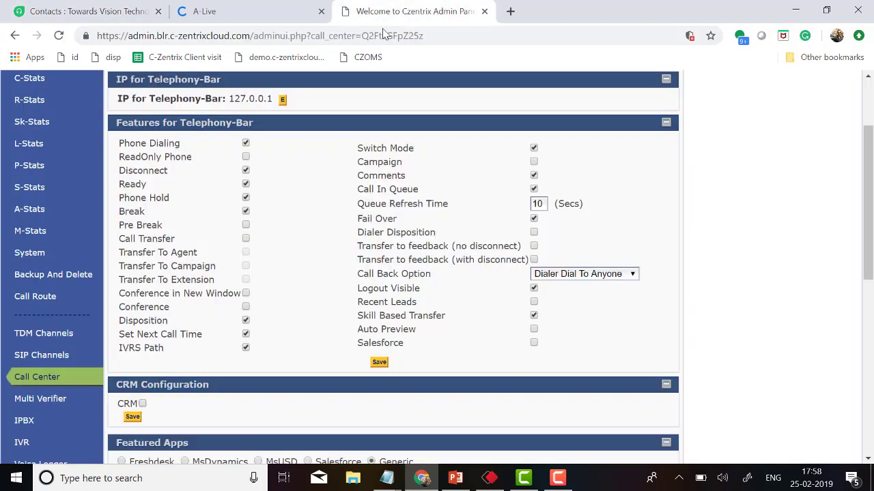
Step: Tick the Phone Hold feature checkbox, check A-Live briefly, and return to the Freshdesk contact
left_click(246, 197)
left_click(244, 14)
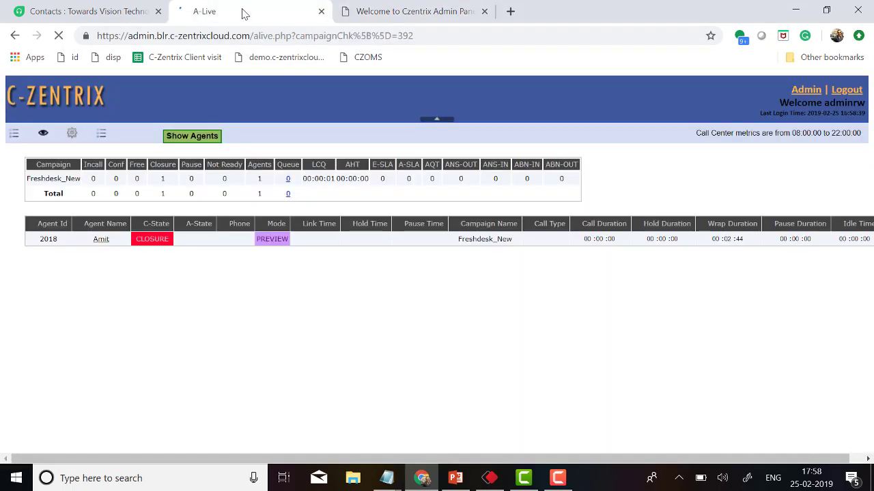
left_click(88, 11)
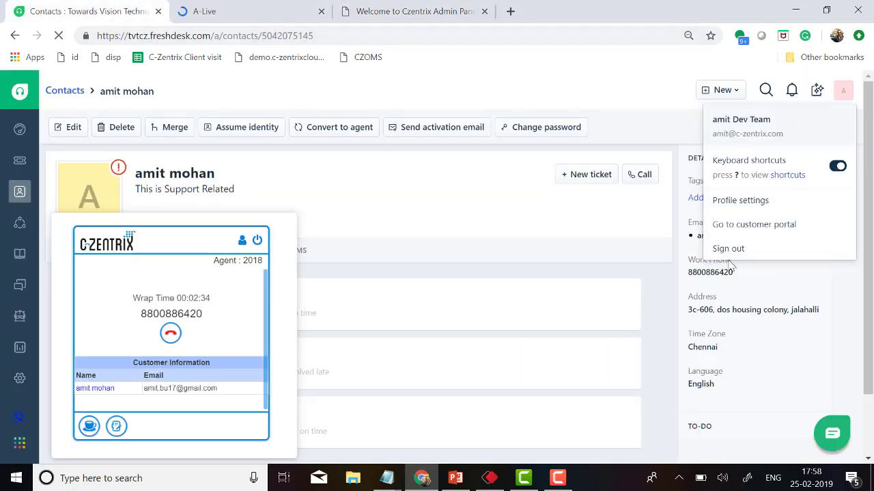